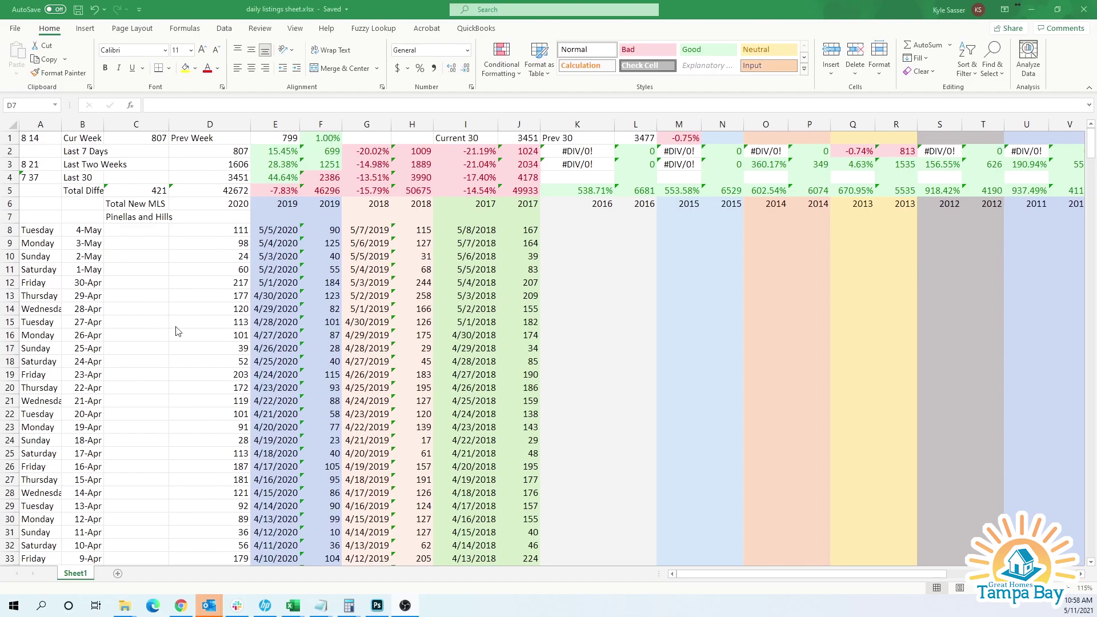
- Inspect the formulas behind the Last 7 Days, Last Two Weeks and Last 30 totals and the one-year weekly percentage change
{"action": "left_click", "coordinate": [208, 219]}
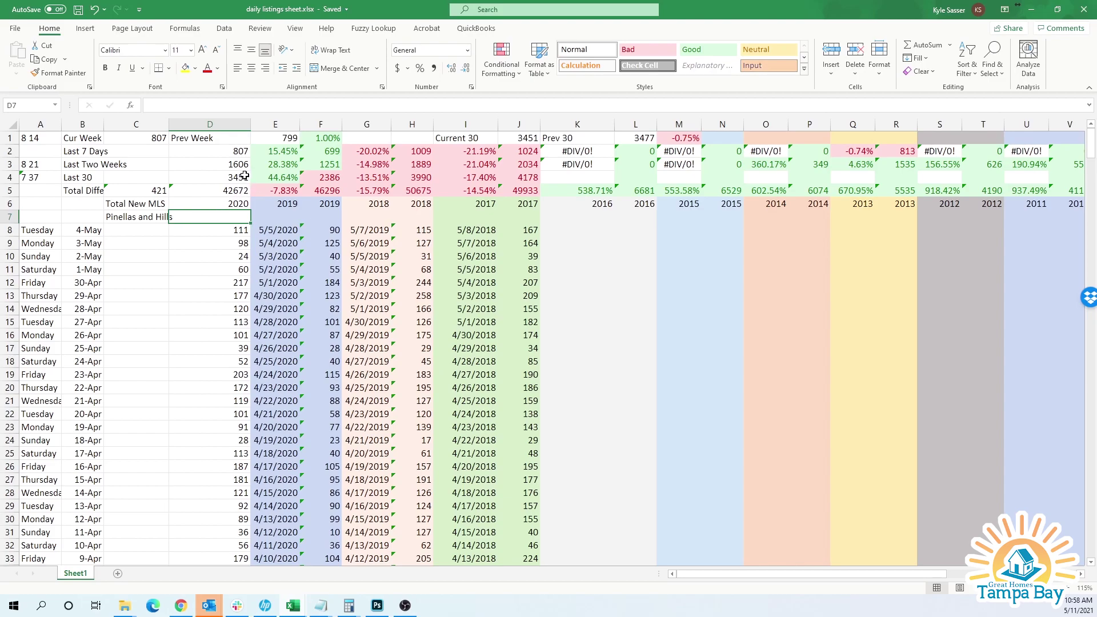
{"action": "left_click", "coordinate": [236, 152]}
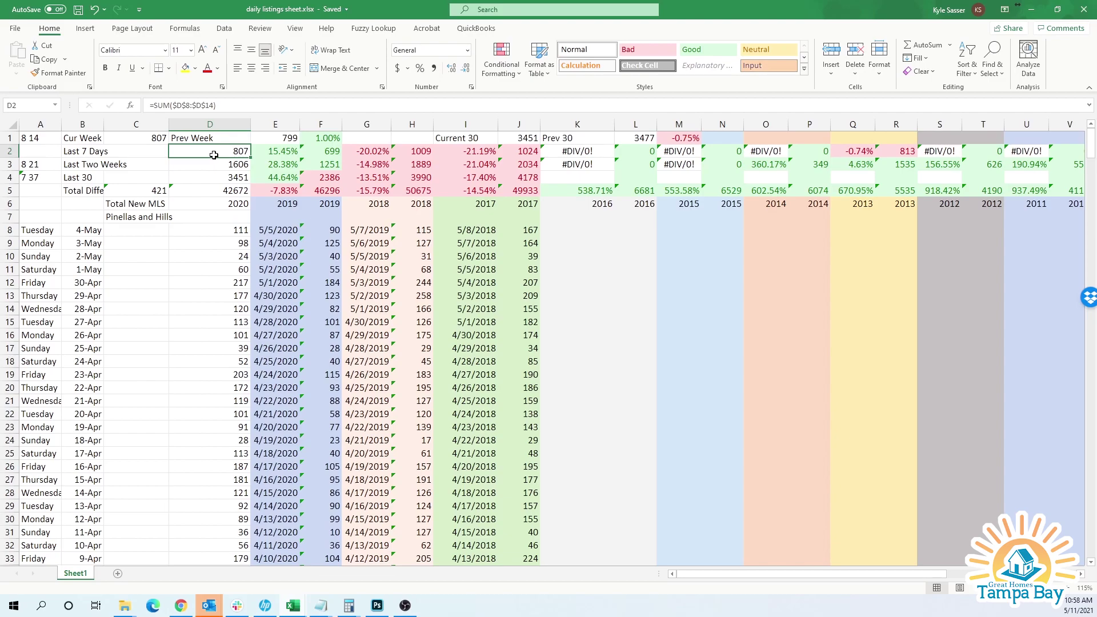
{"action": "left_click", "coordinate": [331, 152]}
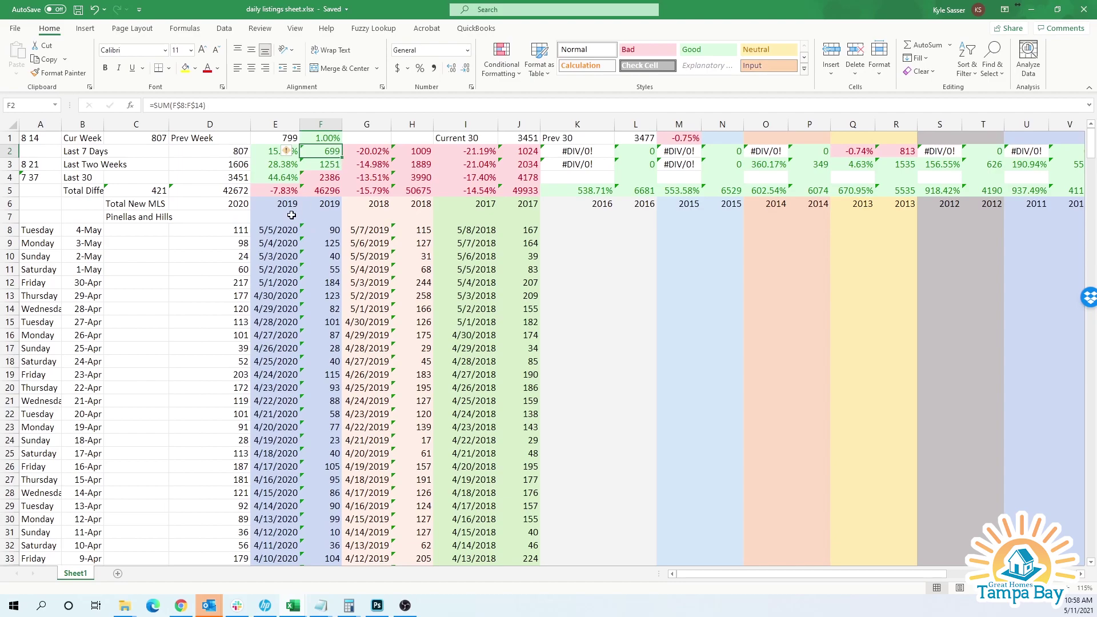
{"action": "left_click", "coordinate": [271, 153]}
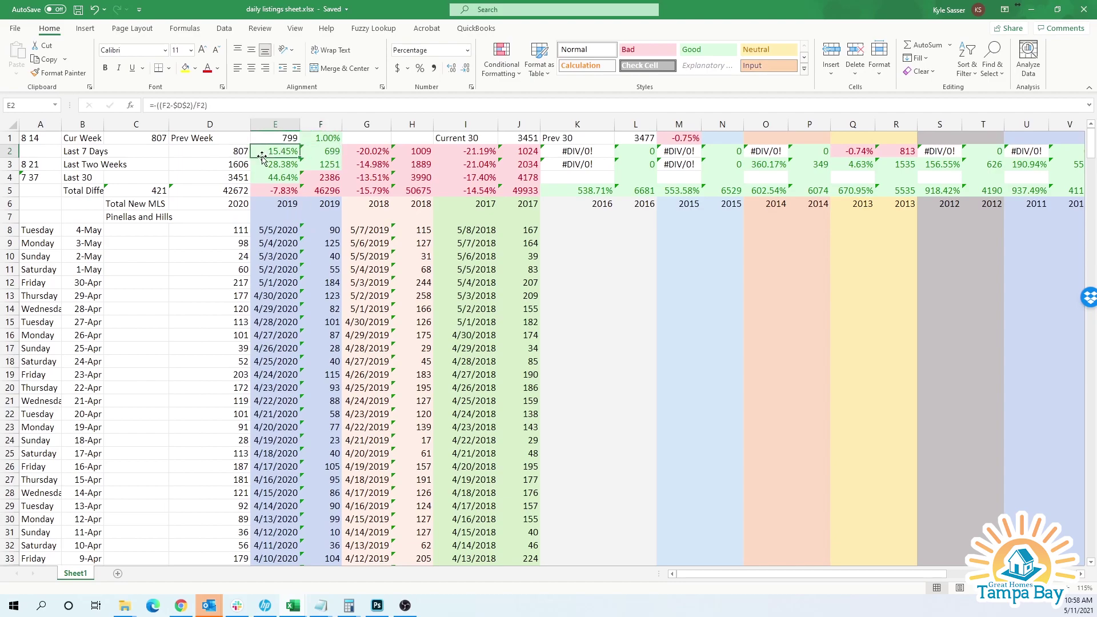
{"action": "left_click", "coordinate": [223, 166]}
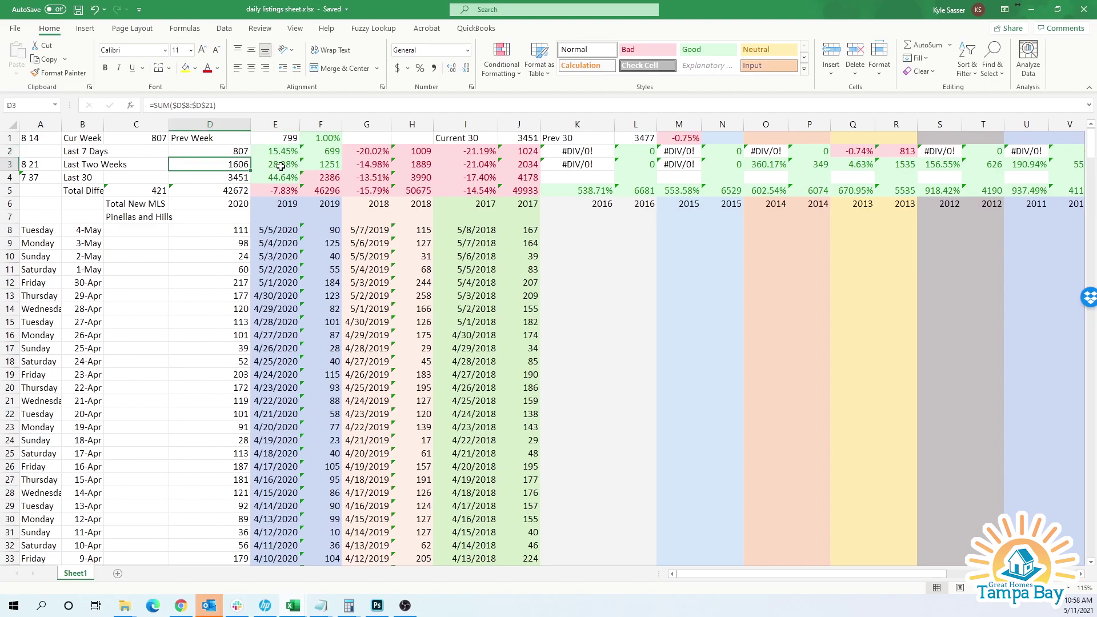
{"action": "left_click", "coordinate": [225, 179]}
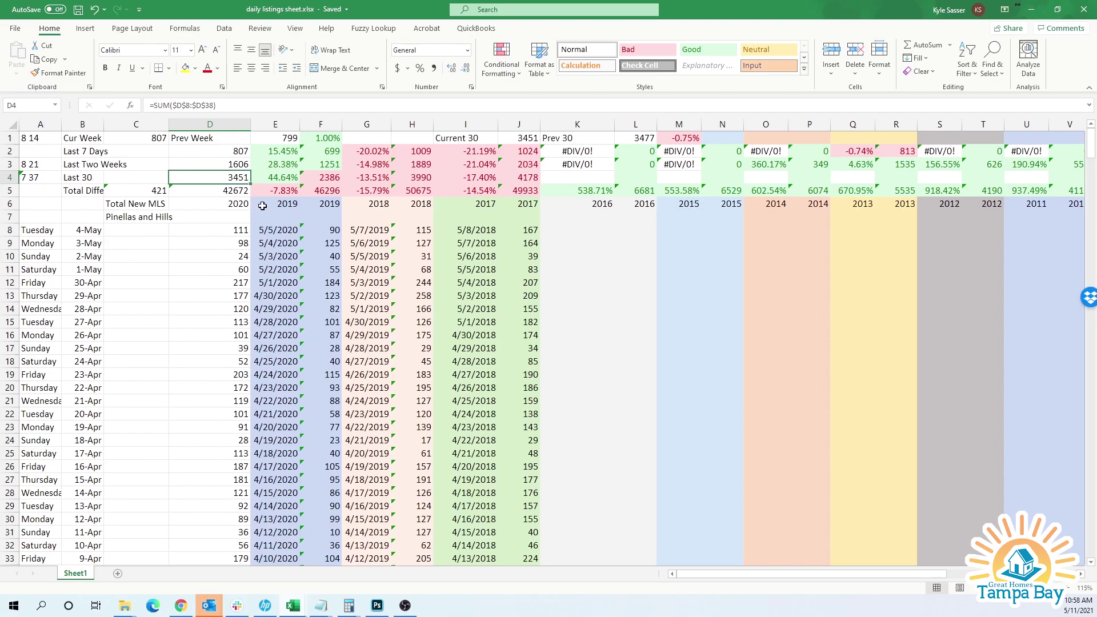
- Replace the two 2019 column headings in row 6 with "1 yr" in E6 and "1yr" in F6
{"action": "left_click", "coordinate": [288, 204]}
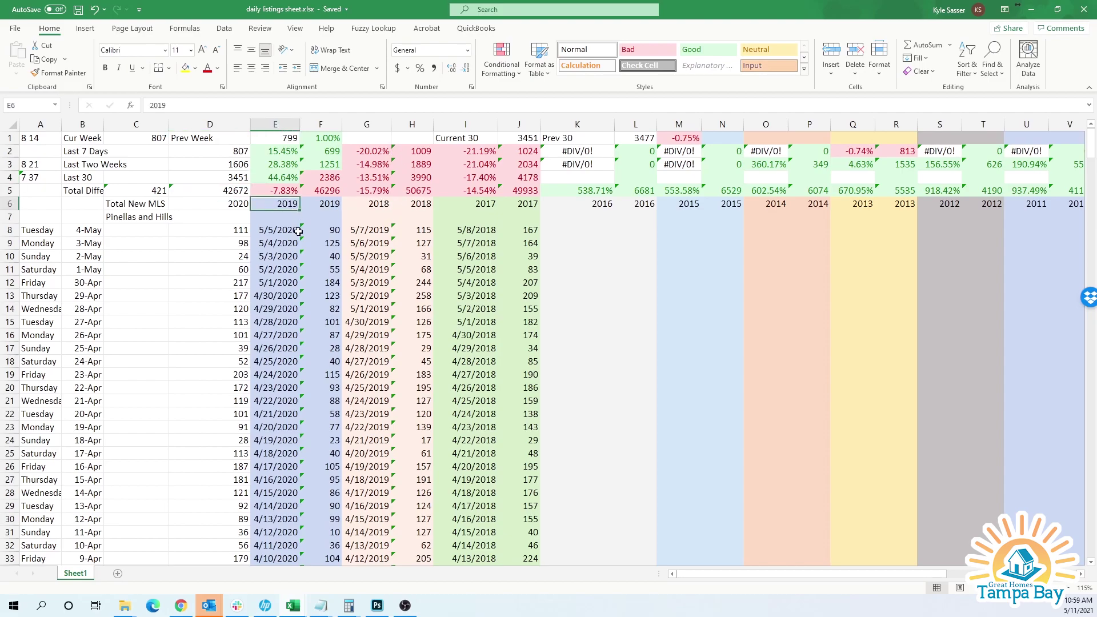
{"action": "type", "text": "1 yr"}
{"action": "key", "text": "Tab"}
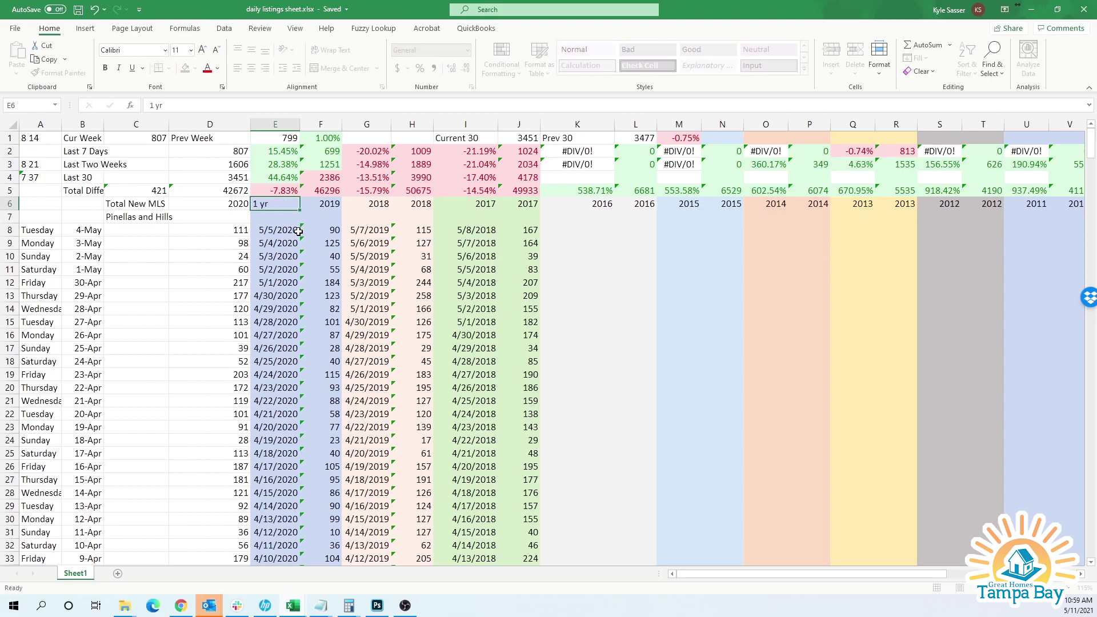
{"action": "type", "text": "1yr"}
{"action": "key", "text": "ctrl+Return"}
{"action": "key", "text": "Tab"}
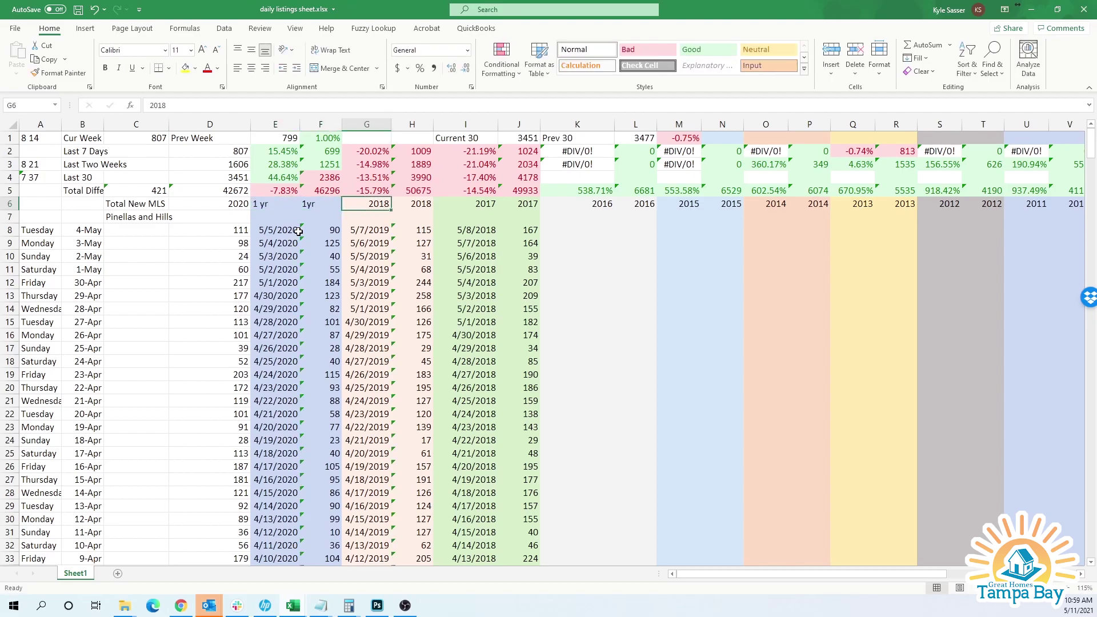
- Replace the two 2018 column headings in row 6 with "2 yr" in G6 and "2yr" in H6
{"action": "type", "text": "2 yr"}
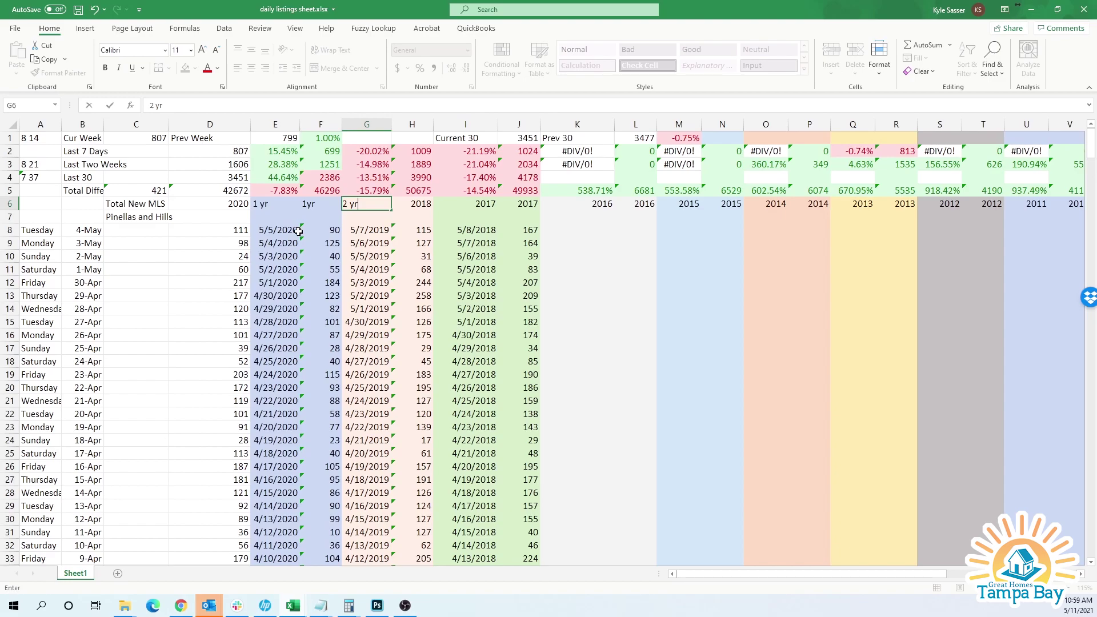
{"action": "key", "text": "Tab"}
{"action": "type", "text": "2yr"}
{"action": "key", "text": "Tab"}
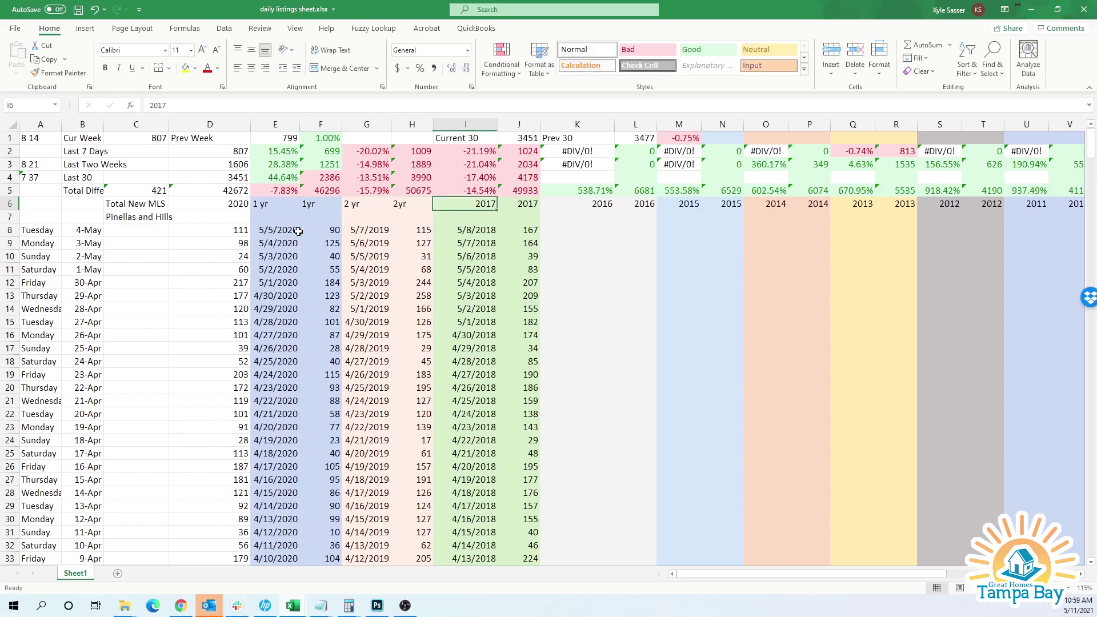
- Replace the two 2017 column headings in row 6 with "3 yr" in I6 and "3yr" in J6
{"action": "type", "text": "3 yr"}
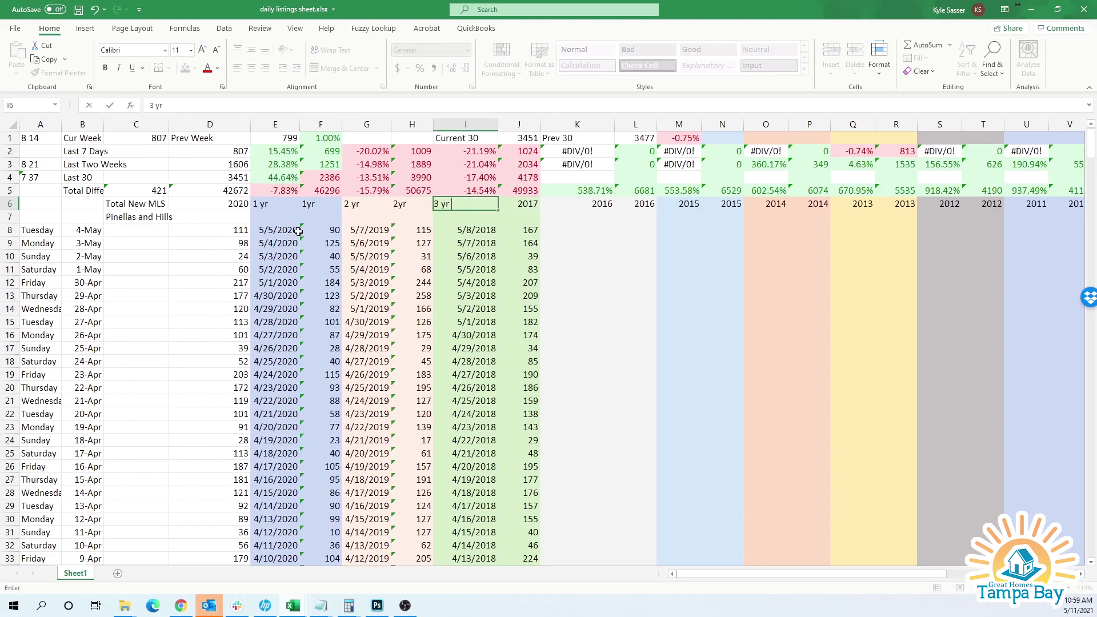
{"action": "key", "text": "Tab"}
{"action": "type", "text": "3yr"}
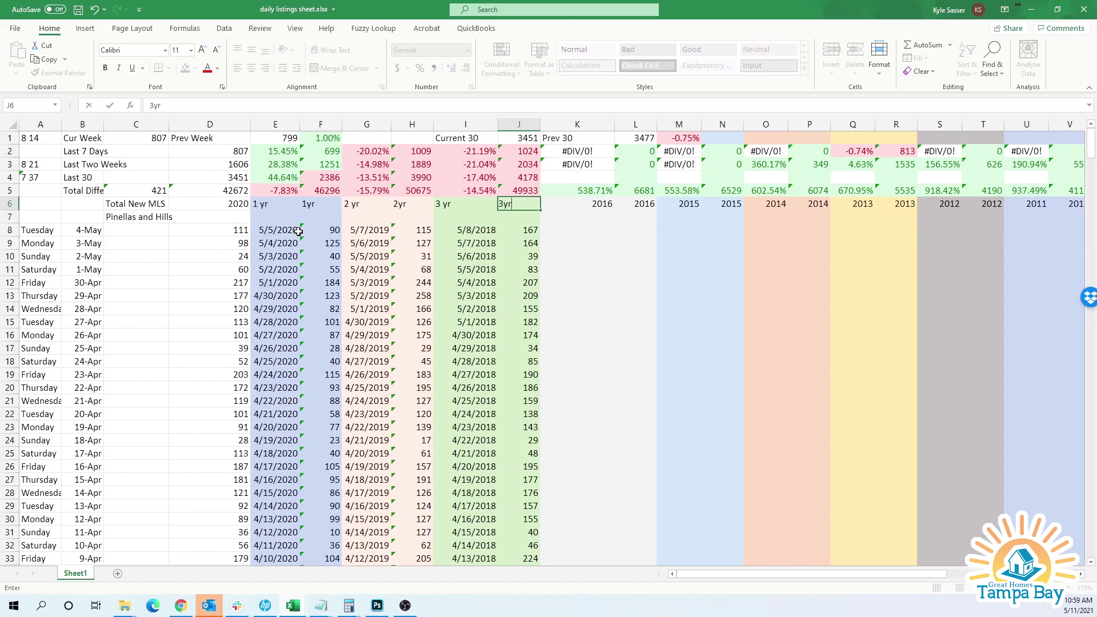
{"action": "key", "text": "Up"}
{"action": "key", "text": "Up"}
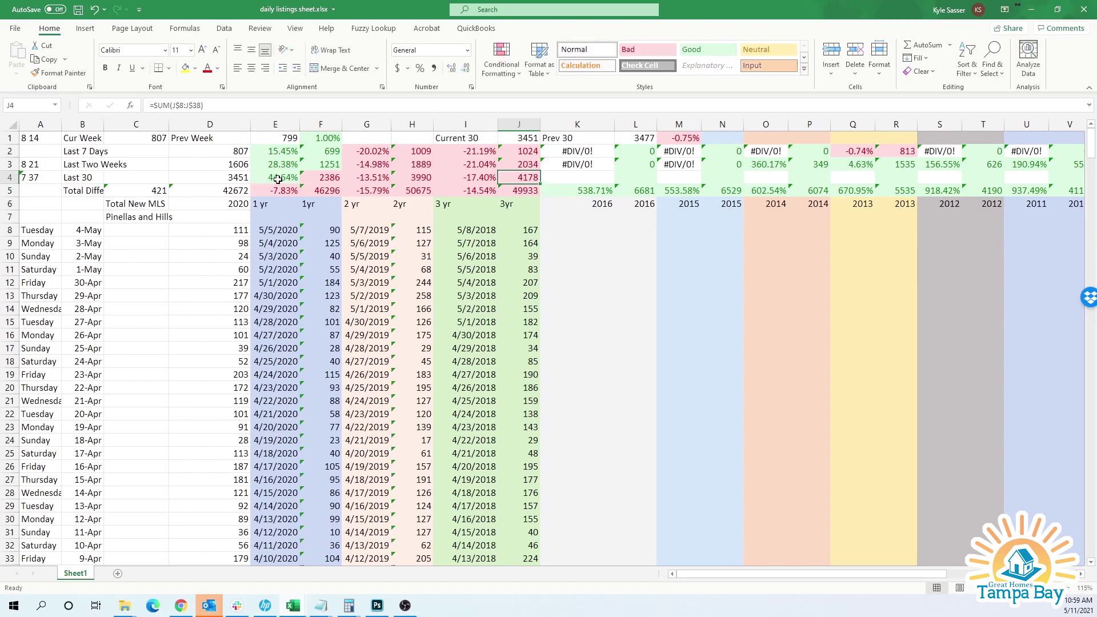
- Examine the two-year and three-year percentage comparisons for the last 7 days, two weeks and 30 days
{"action": "left_click_drag", "start_coordinate": [351, 152], "coordinate": [406, 191]}
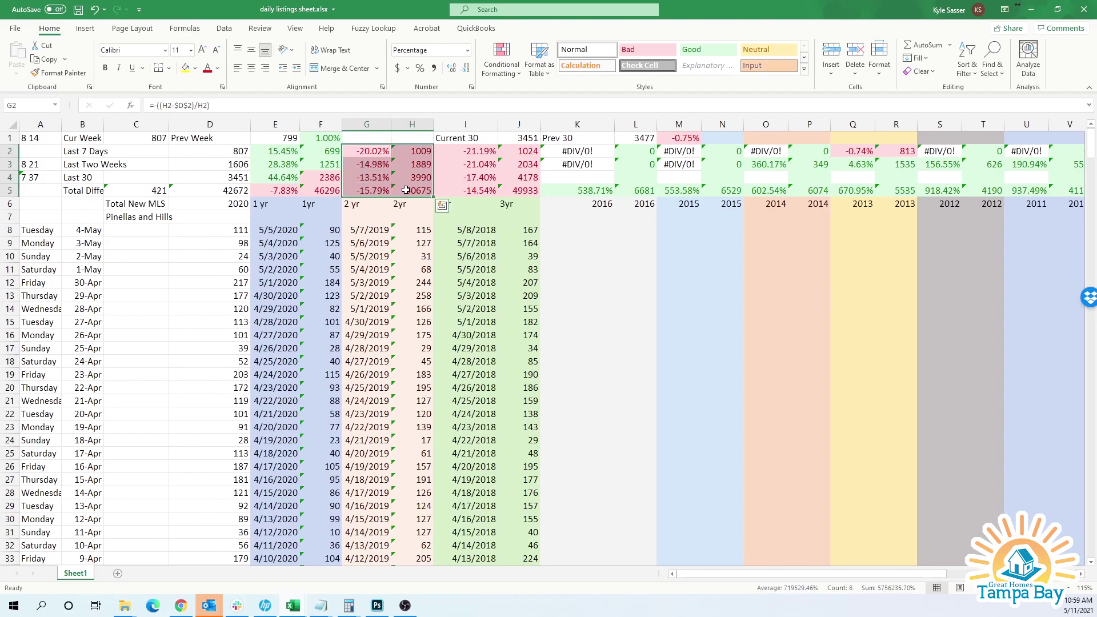
{"action": "left_click", "coordinate": [376, 209]}
{"action": "left_click", "coordinate": [376, 154]}
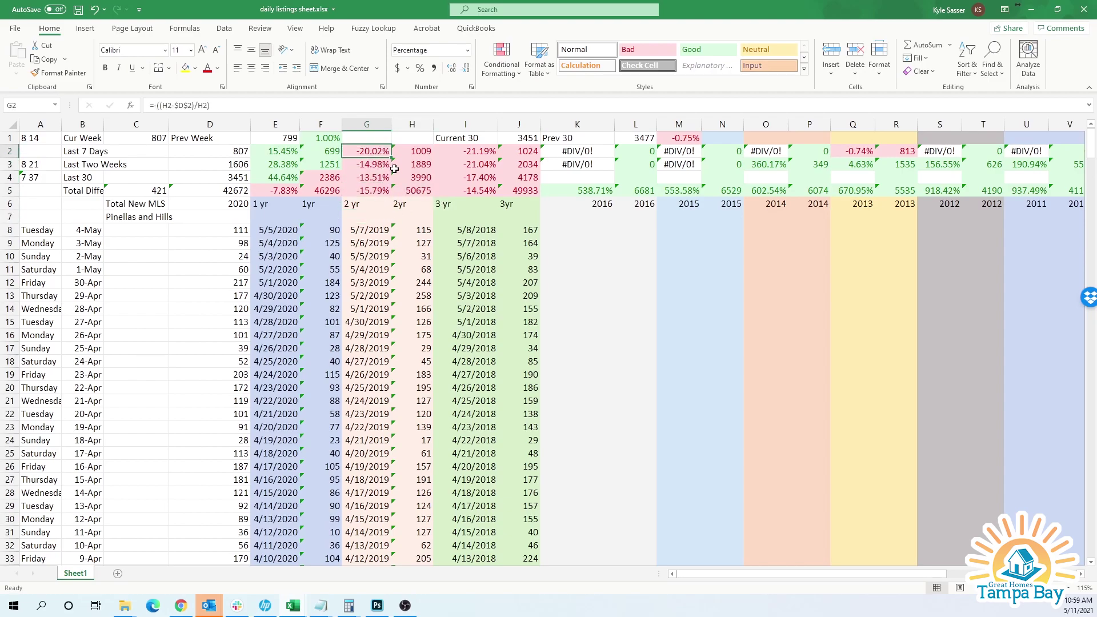
{"action": "left_click", "coordinate": [372, 167]}
{"action": "left_click", "coordinate": [375, 177]}
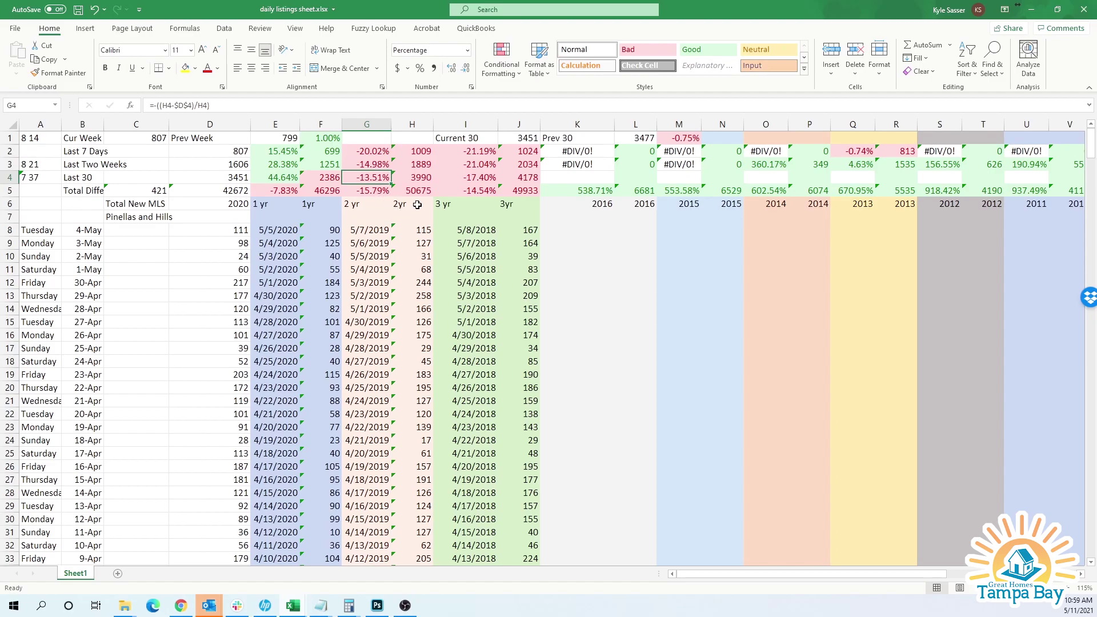
{"action": "left_click", "coordinate": [478, 180]}
{"action": "left_click", "coordinate": [491, 216]}
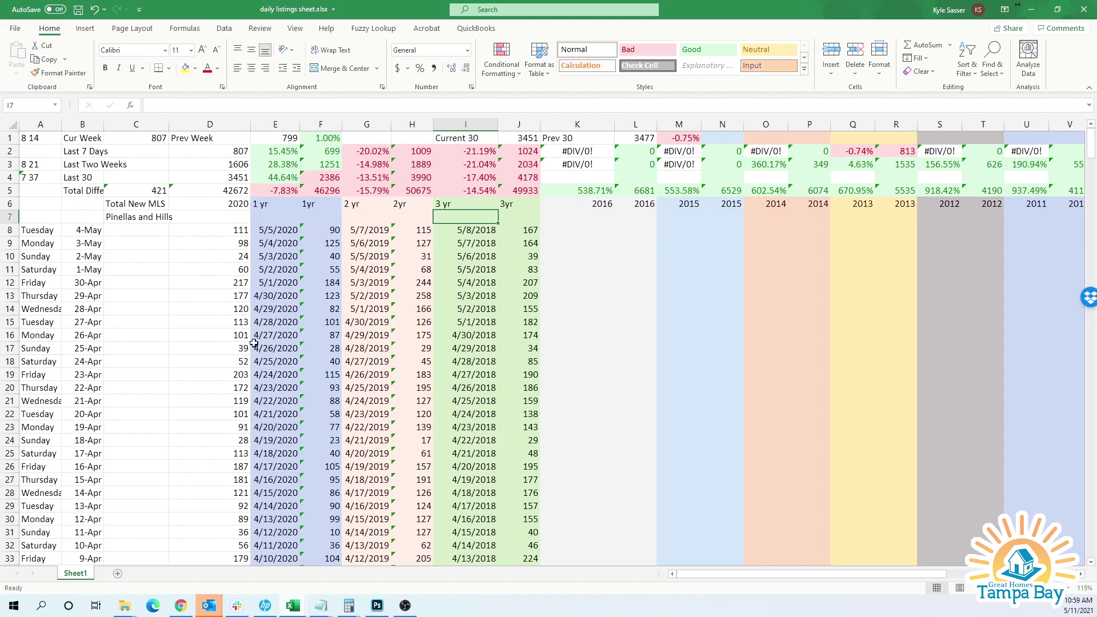
- Compare the daily new listing counts for Friday 23-Apr and Friday 30-Apr, and look through the older dates back into March
{"action": "left_click", "coordinate": [232, 376]}
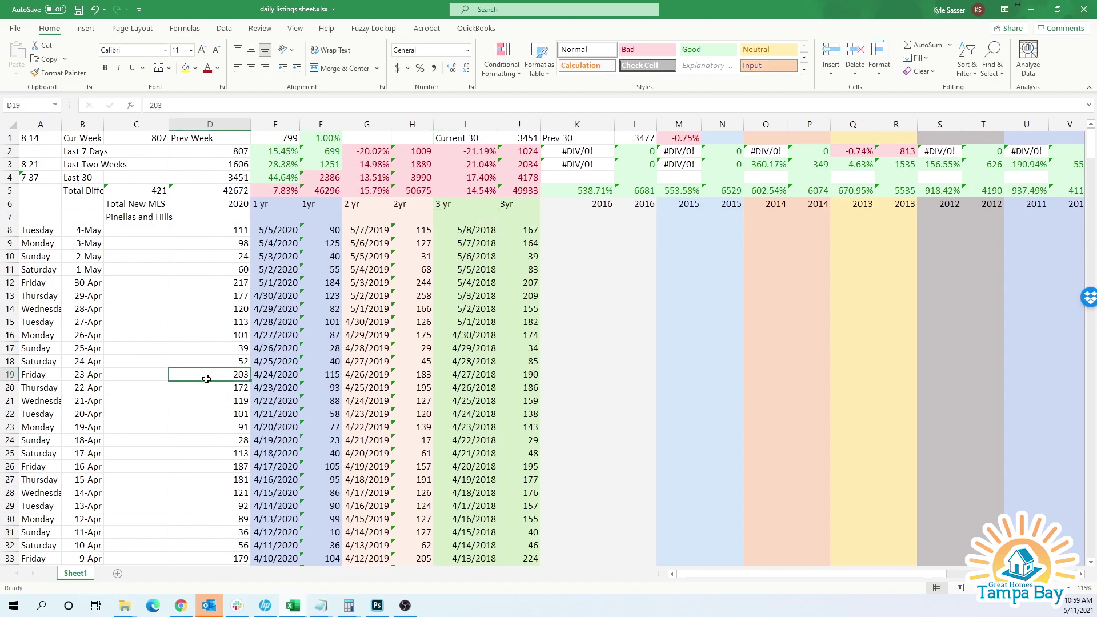
{"action": "left_click", "coordinate": [209, 288]}
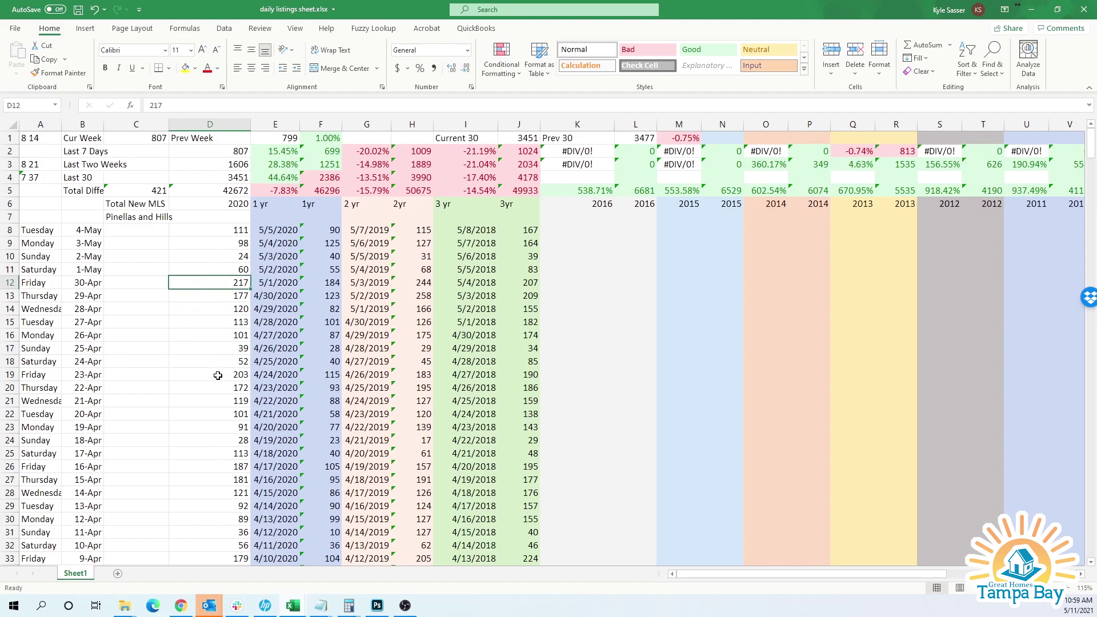
{"action": "left_click", "coordinate": [218, 376]}
{"action": "left_click", "coordinate": [201, 286]}
{"action": "left_click", "coordinate": [207, 375]}
{"action": "left_click", "coordinate": [193, 283]}
{"action": "scroll", "coordinate": [209, 365], "scroll_direction": "down", "scroll_amount": 7}
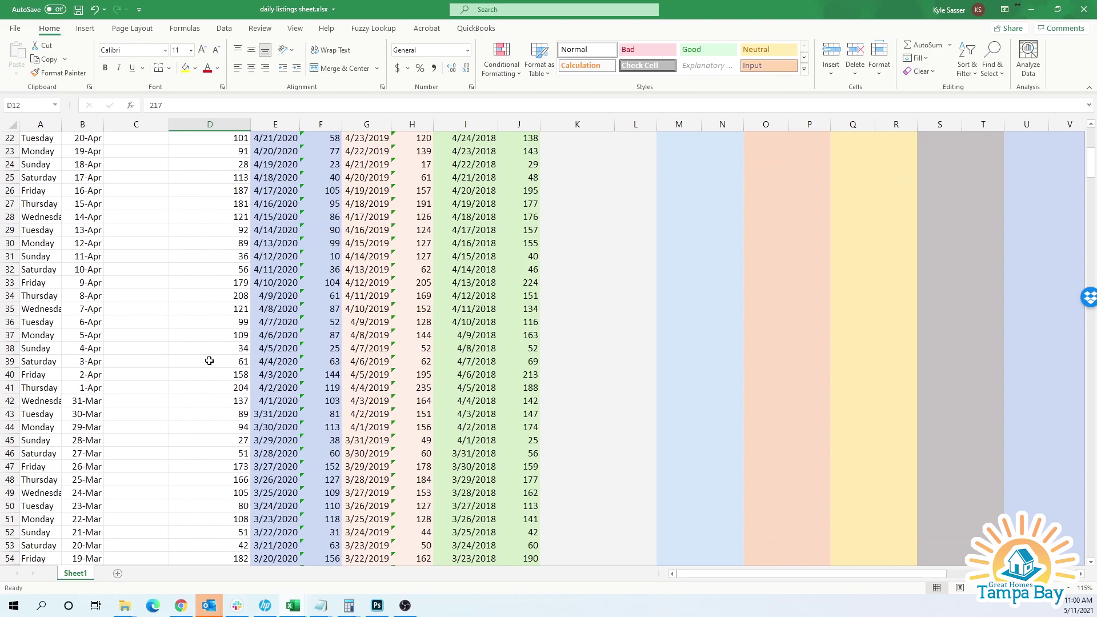
{"action": "scroll", "coordinate": [208, 330], "scroll_direction": "down", "scroll_amount": 4}
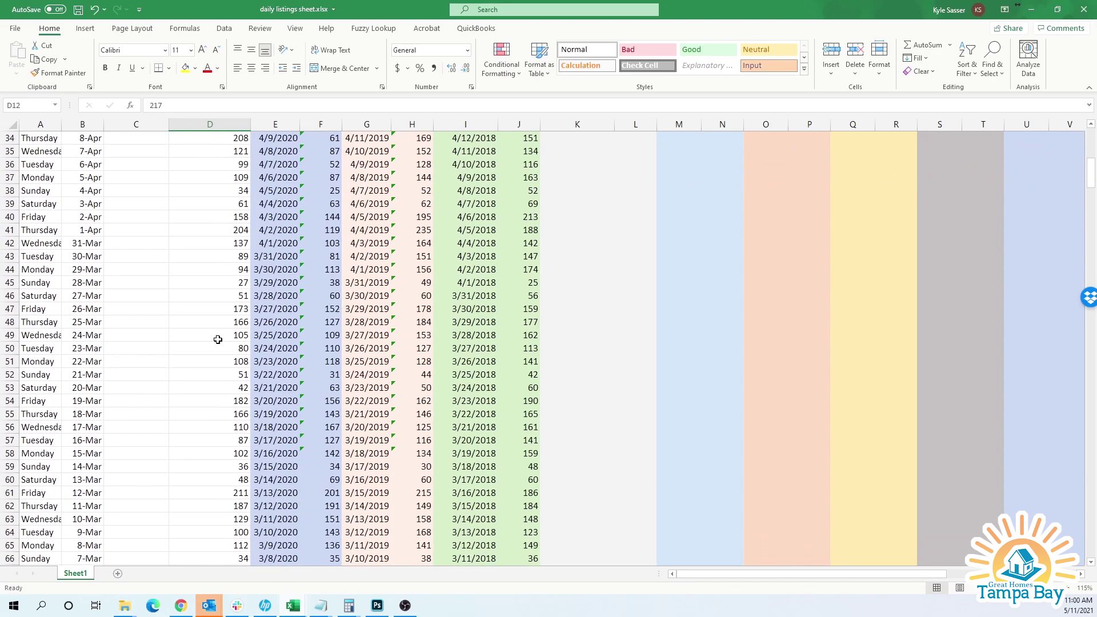
{"action": "left_click_drag", "start_coordinate": [1093, 181], "coordinate": [1092, 137]}
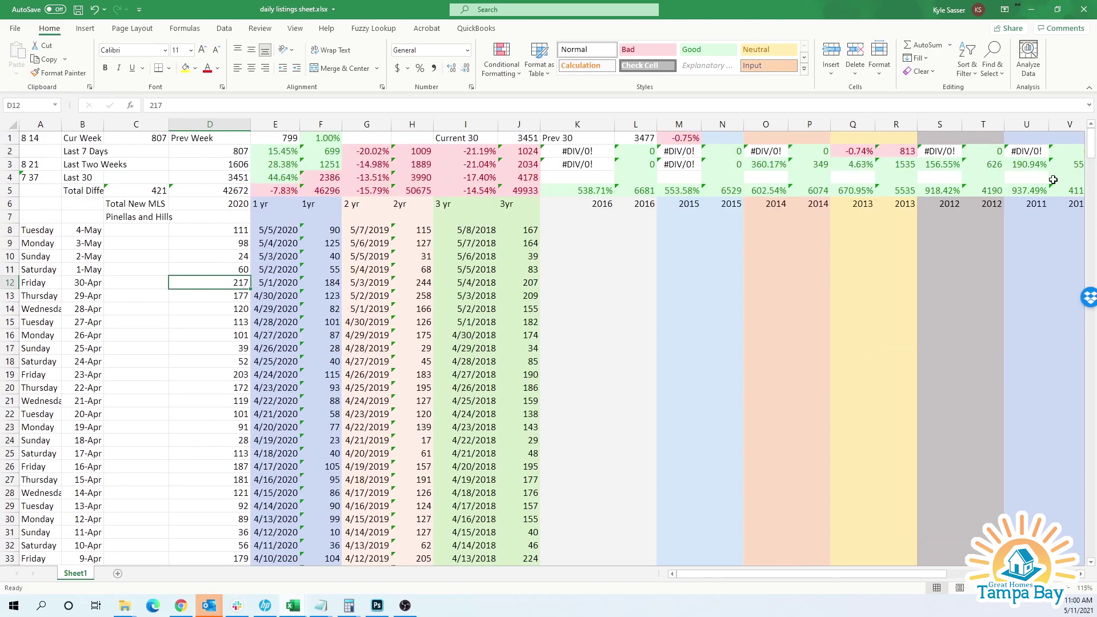
{"action": "left_click", "coordinate": [227, 313]}
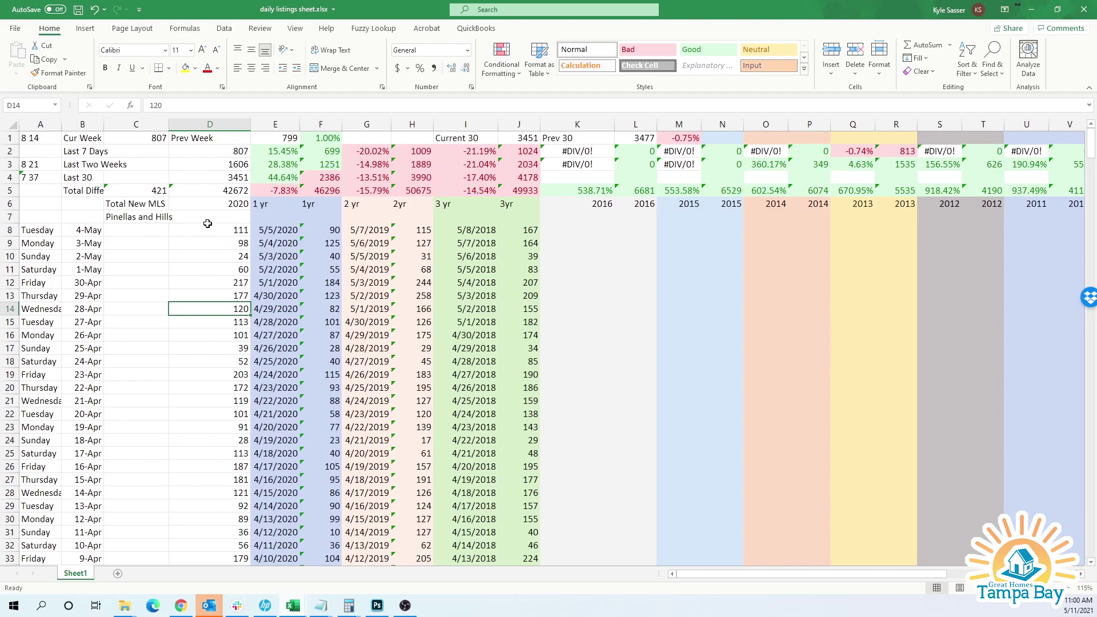
{"action": "left_click", "coordinate": [92, 219]}
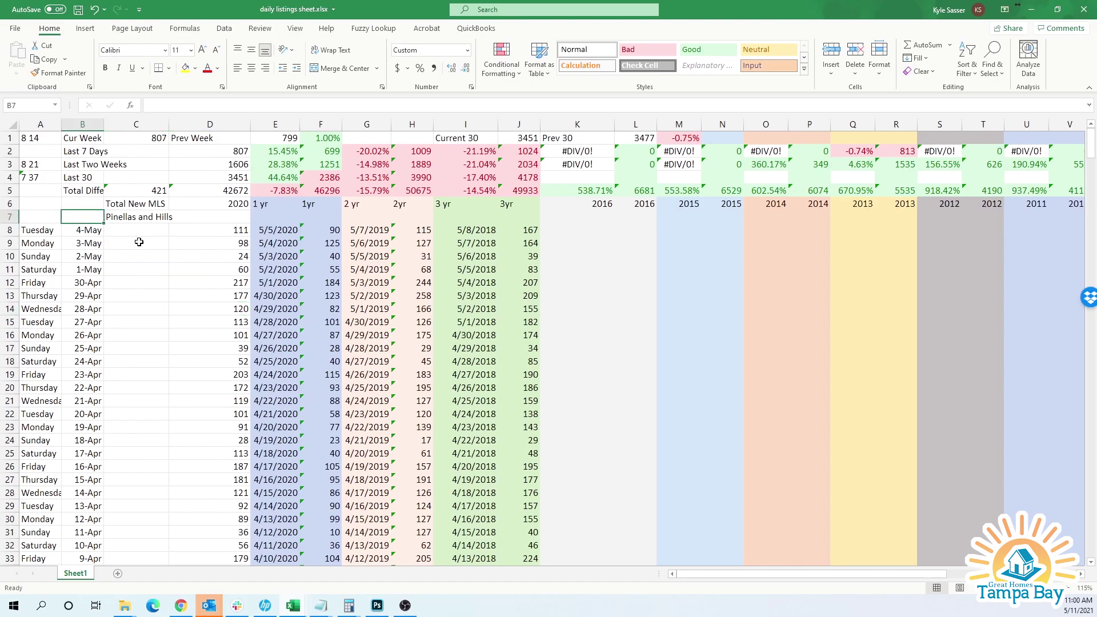